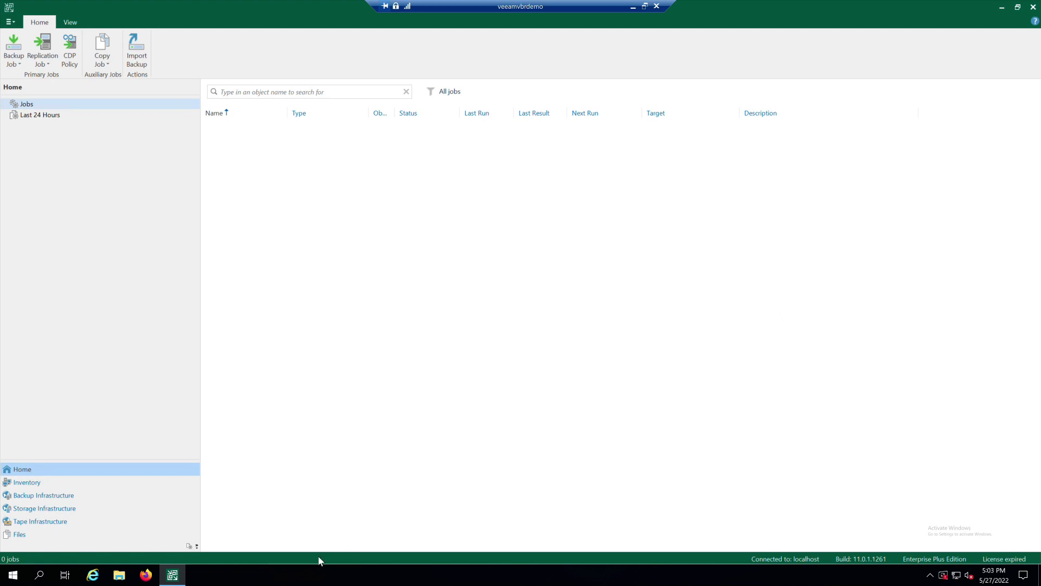
# - From Storage Infrastructure, start adding a NetApp Data ONTAP storage system
pyautogui.click(52, 510)
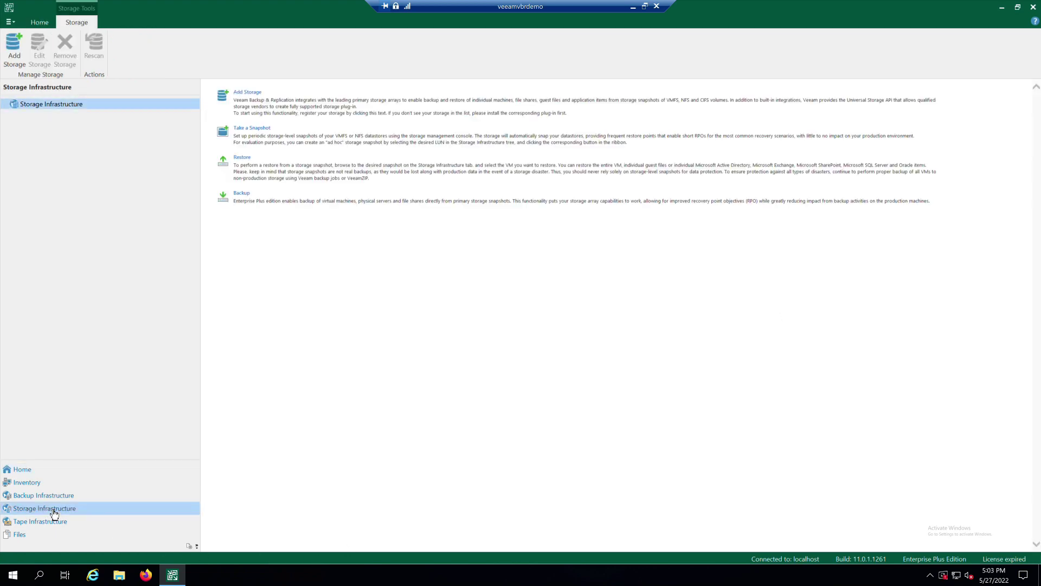
pyautogui.click(248, 94)
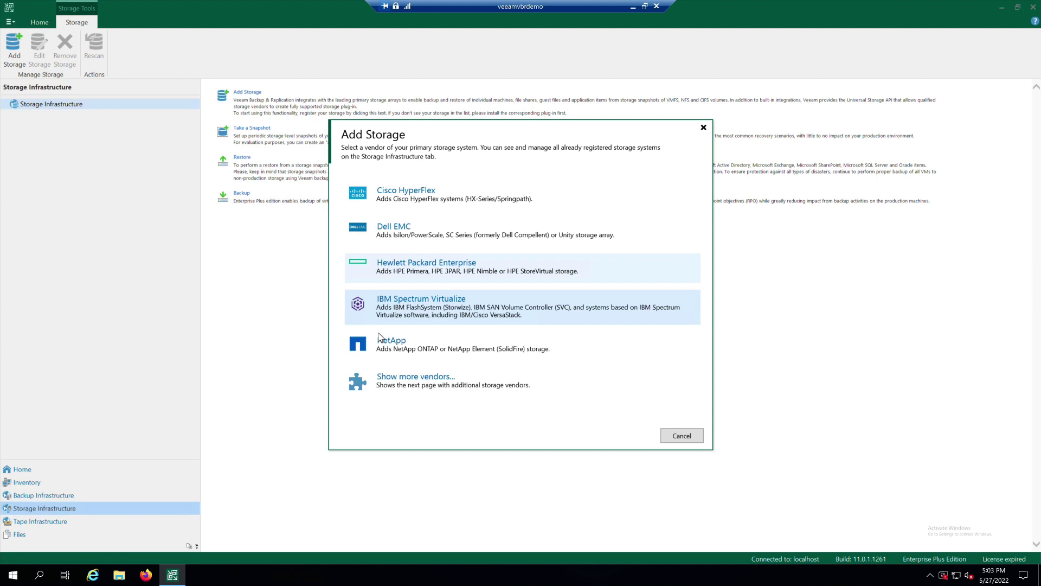
pyautogui.click(400, 344)
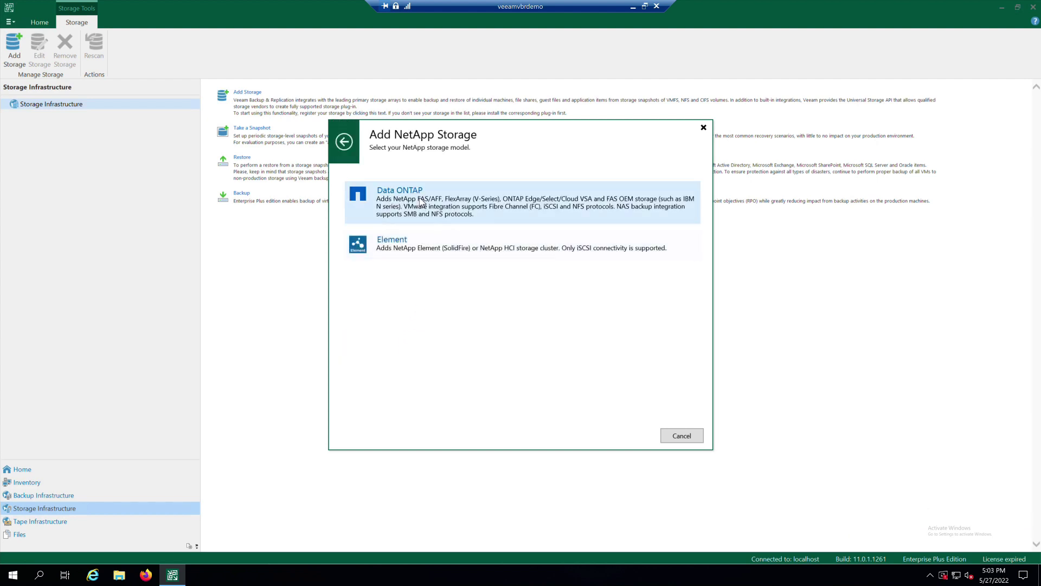
pyautogui.click(421, 201)
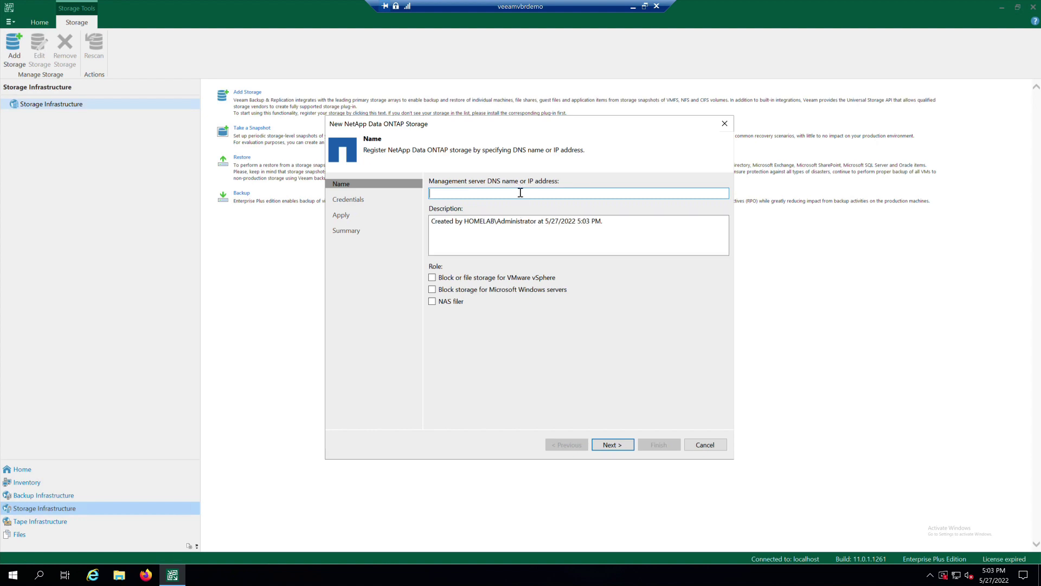
pyautogui.write('NetAppDOT9101.homelab.local')
# - Use NetAppDOT9101.homelab.local as the storage address and give it the NAS filer role
pyautogui.click(448, 303)
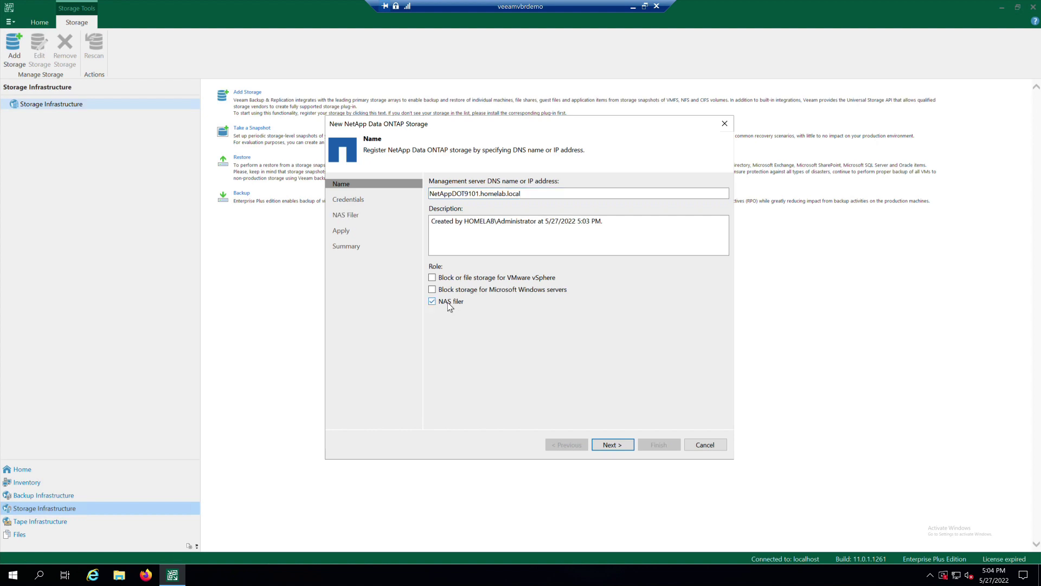
# - Add new admin credentials for the storage and trust its untrusted certificate to connect
pyautogui.click(613, 445)
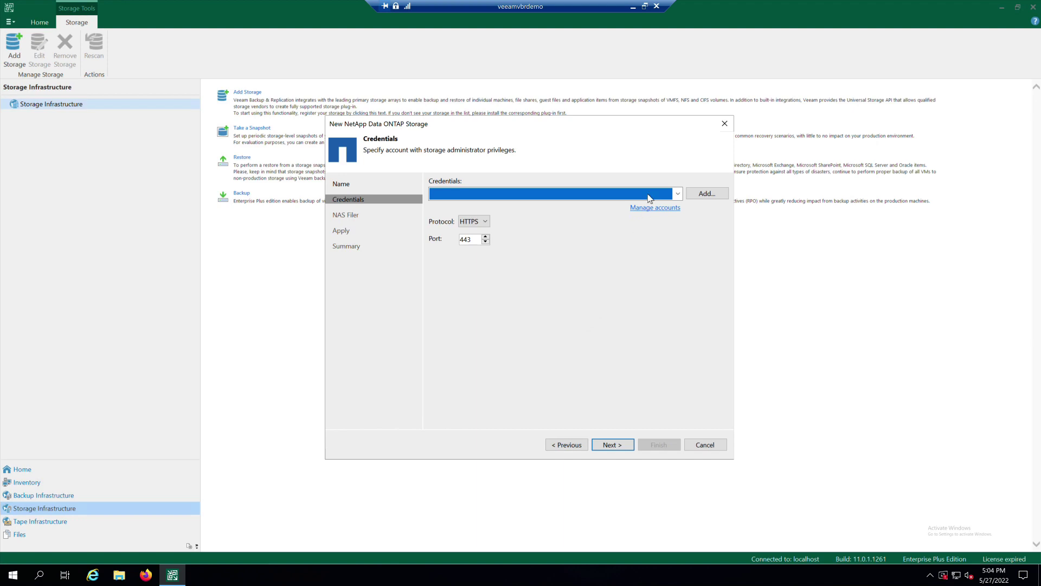
pyautogui.click(706, 192)
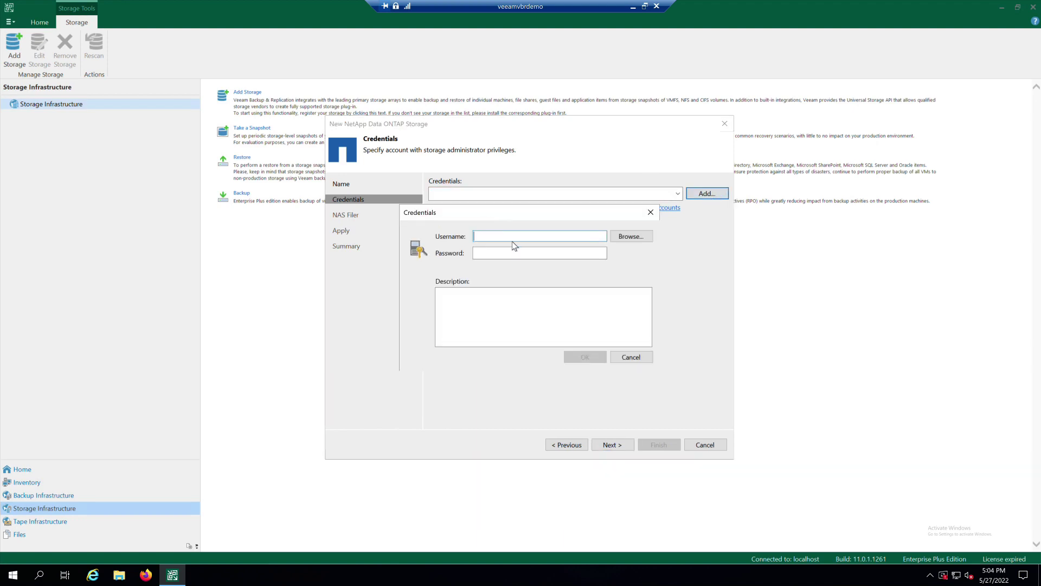
pyautogui.write('admin')
pyautogui.press('Tab')
pyautogui.write('*********')
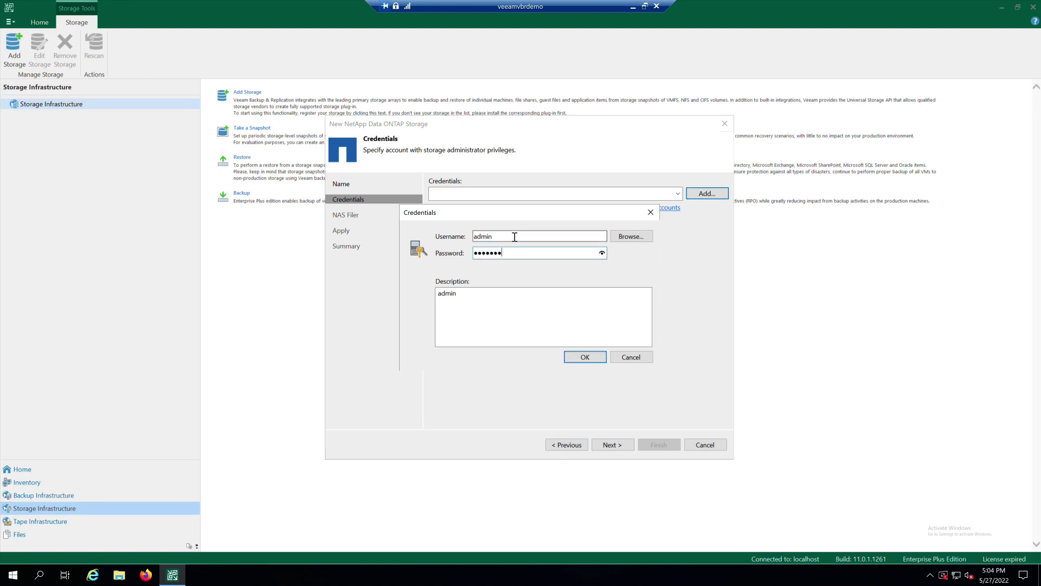
pyautogui.click(585, 357)
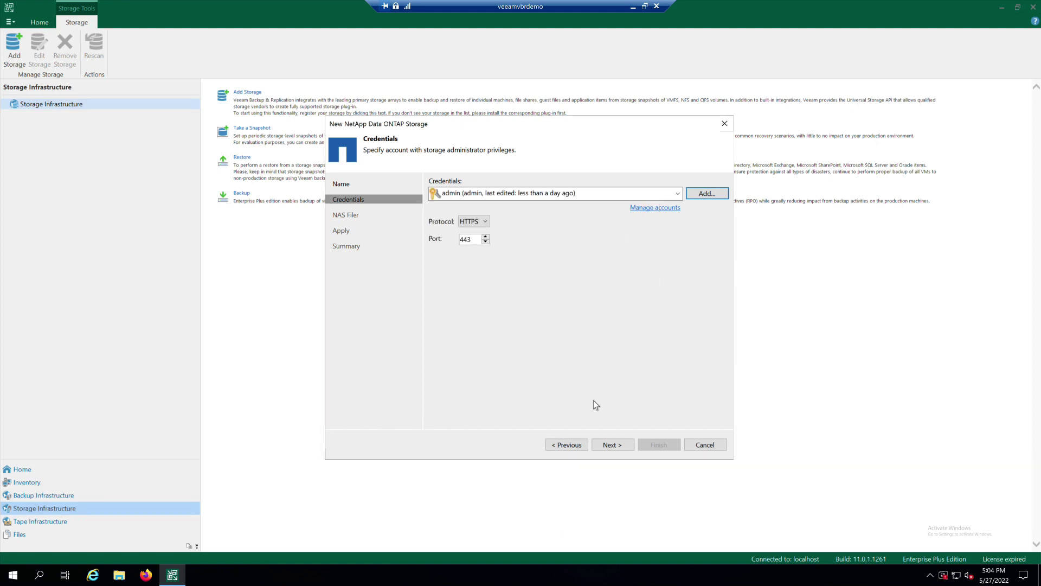
pyautogui.click(616, 445)
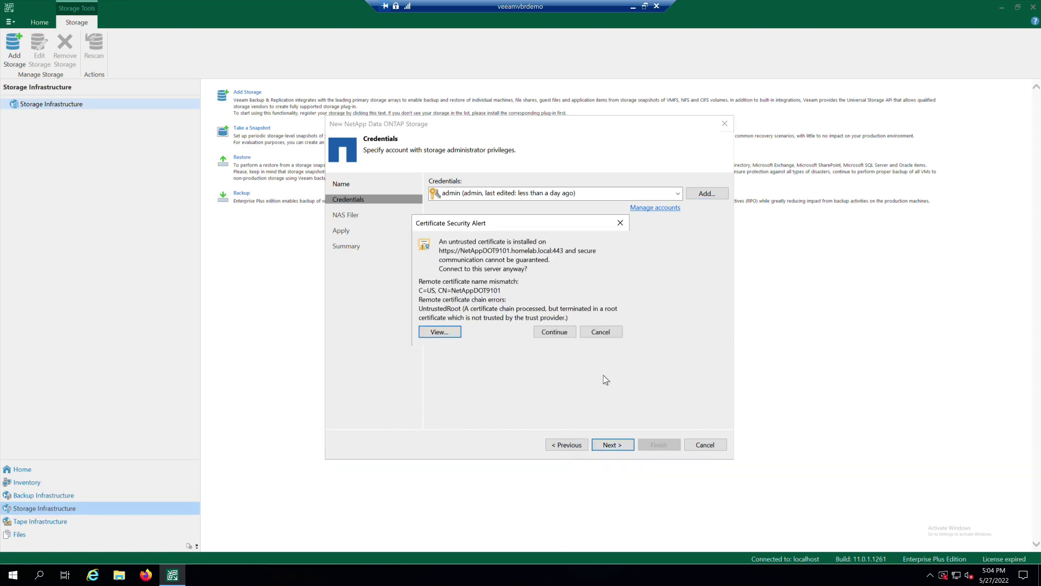
pyautogui.click(553, 332)
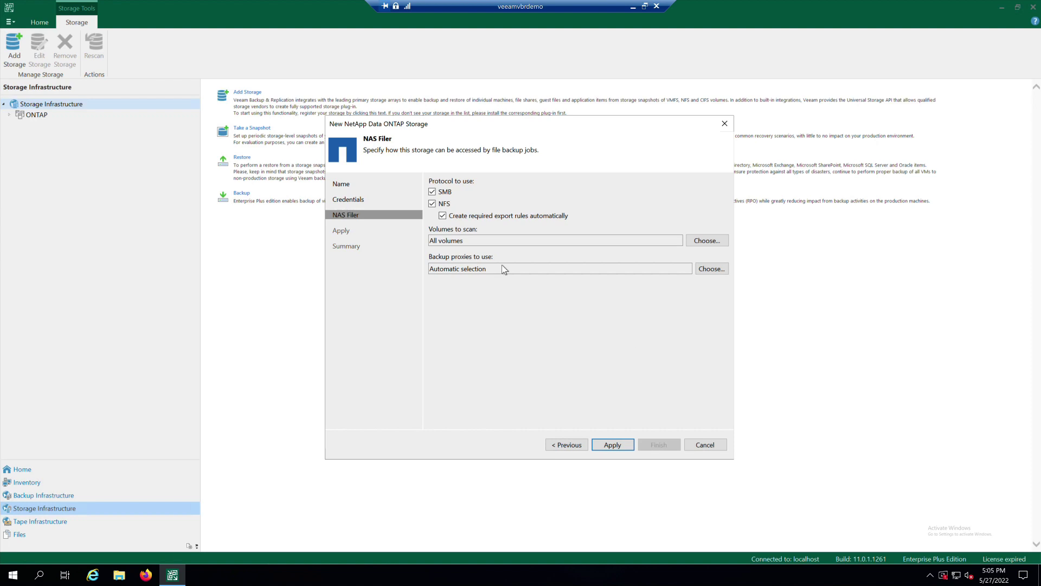
# - Turn off SMB so only NFS is used, and use only the VeeamProxyWin02.homelab.local backup proxy
pyautogui.click(442, 193)
pyautogui.click(578, 293)
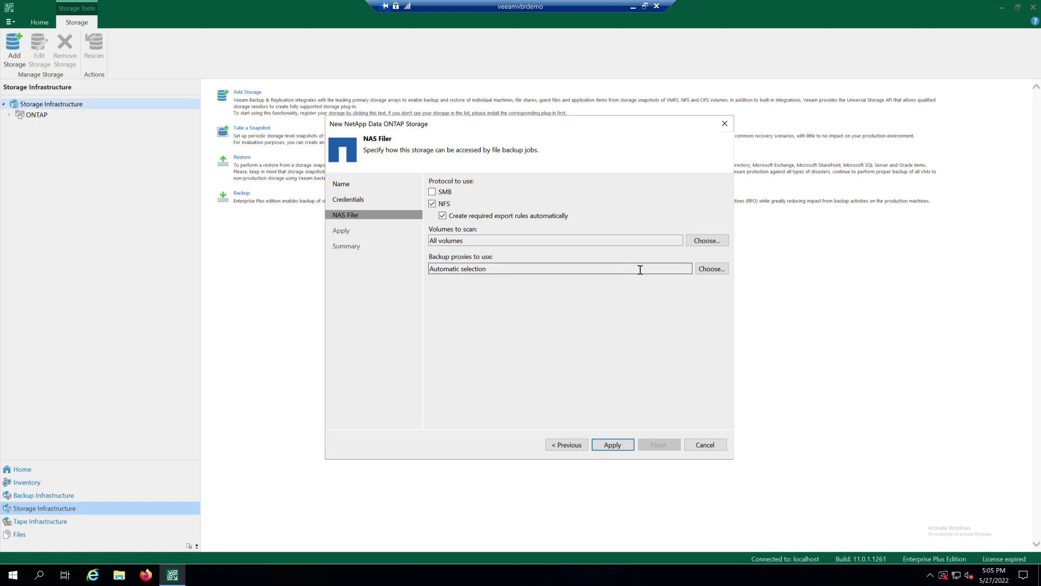
pyautogui.click(710, 268)
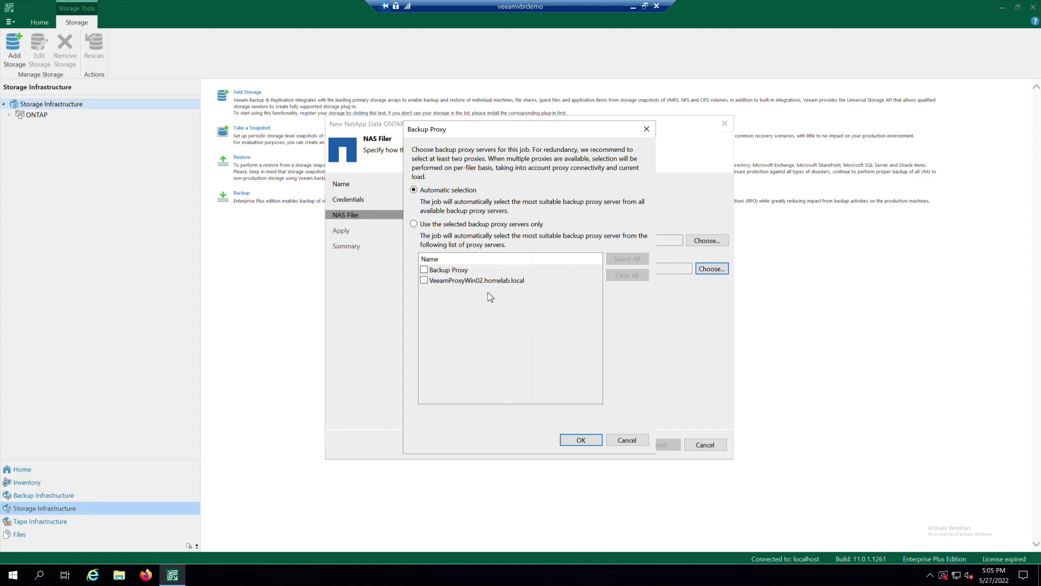
pyautogui.click(414, 224)
pyautogui.click(424, 279)
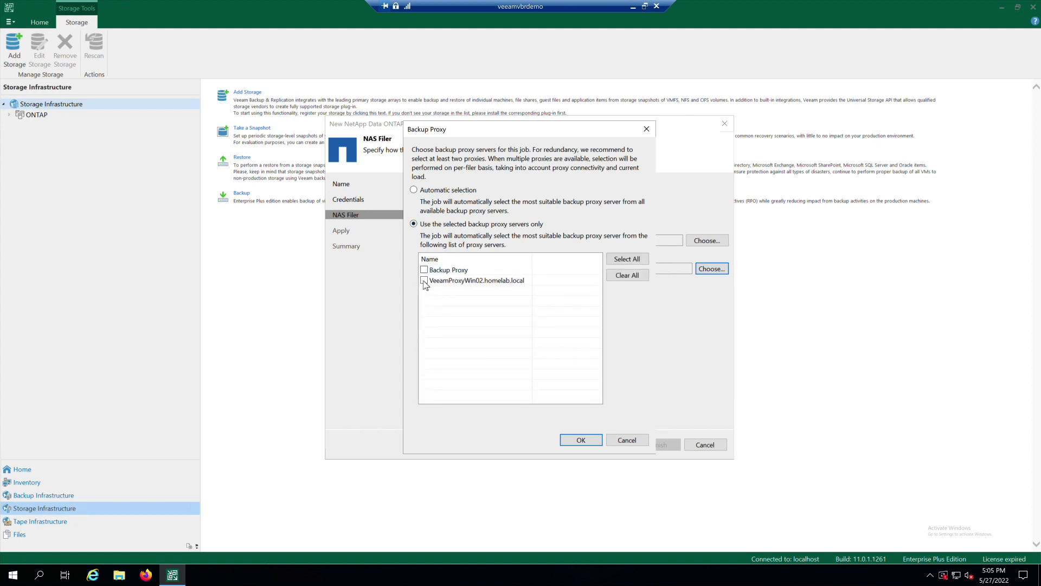
pyautogui.click(581, 440)
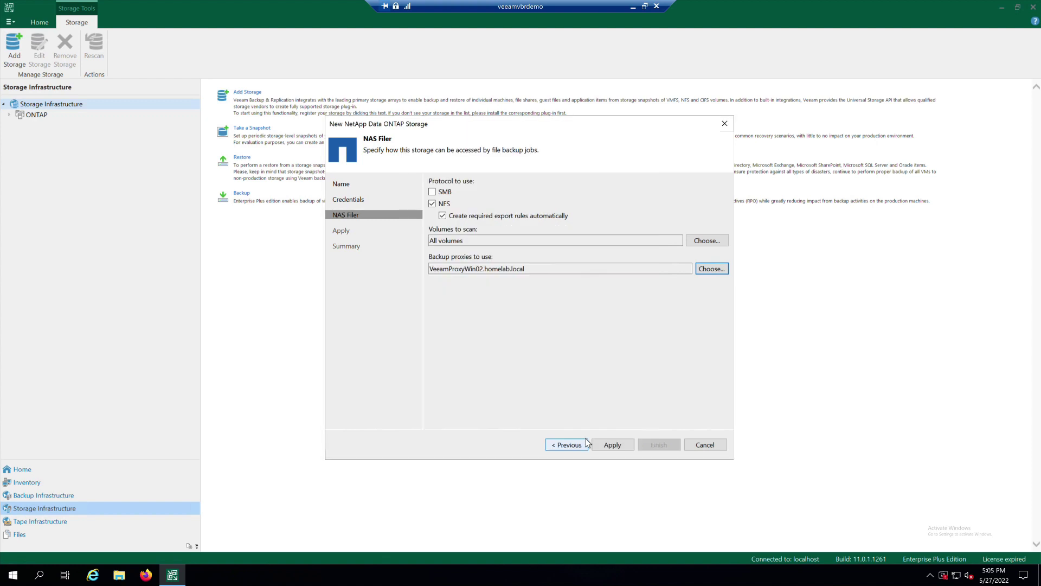
# - Apply the settings to create storage NetAppDOT9101 and continue to its summary
pyautogui.click(613, 446)
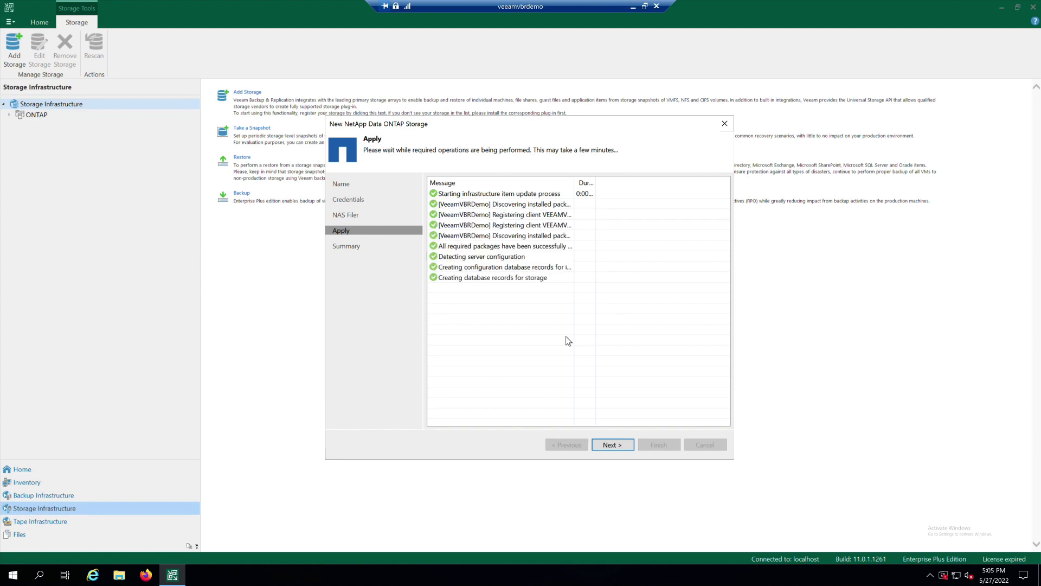
pyautogui.click(612, 445)
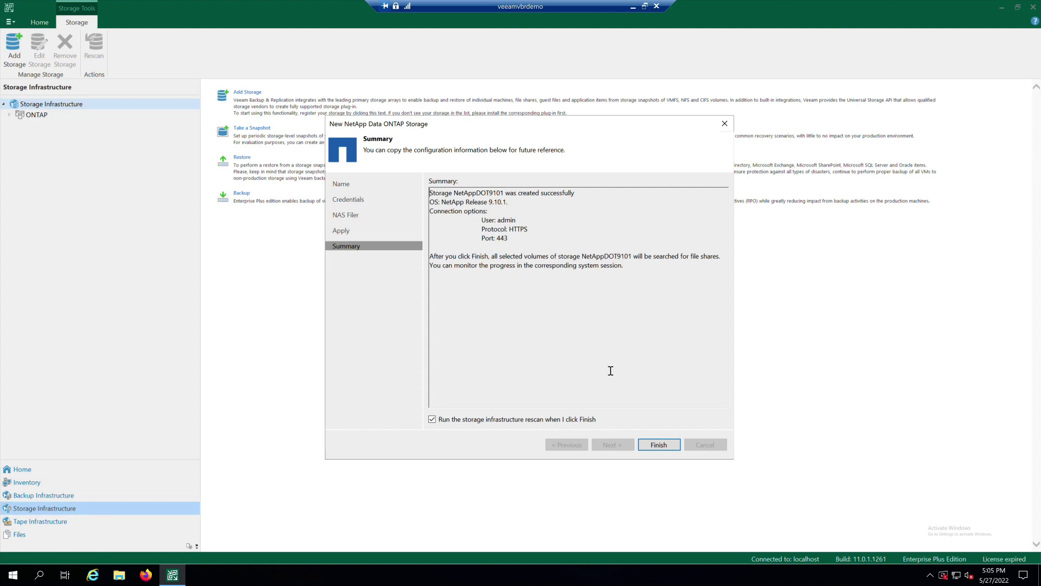
# - Finish the wizard with the rescan option on to start rescanning NetAppDOT9101
pyautogui.click(659, 446)
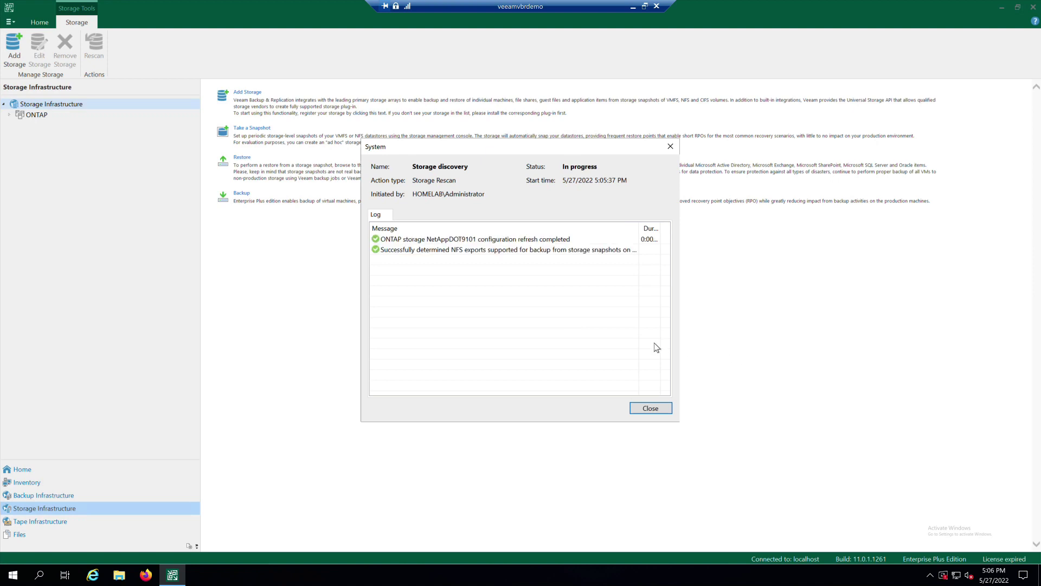
# - Close the rescan progress window and expand ONTAP to show NetAppDOT9101
pyautogui.click(651, 408)
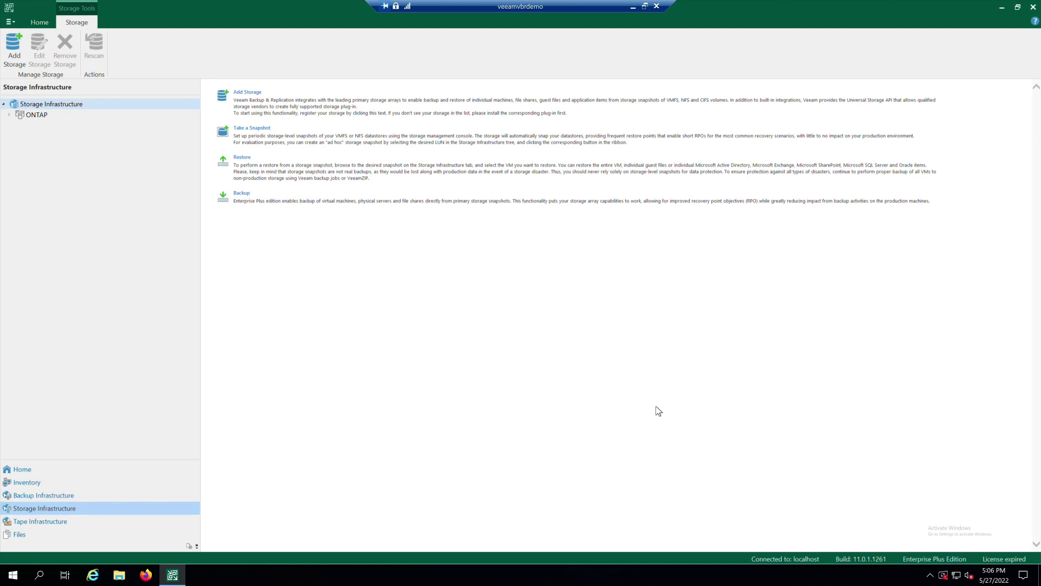
pyautogui.click(10, 116)
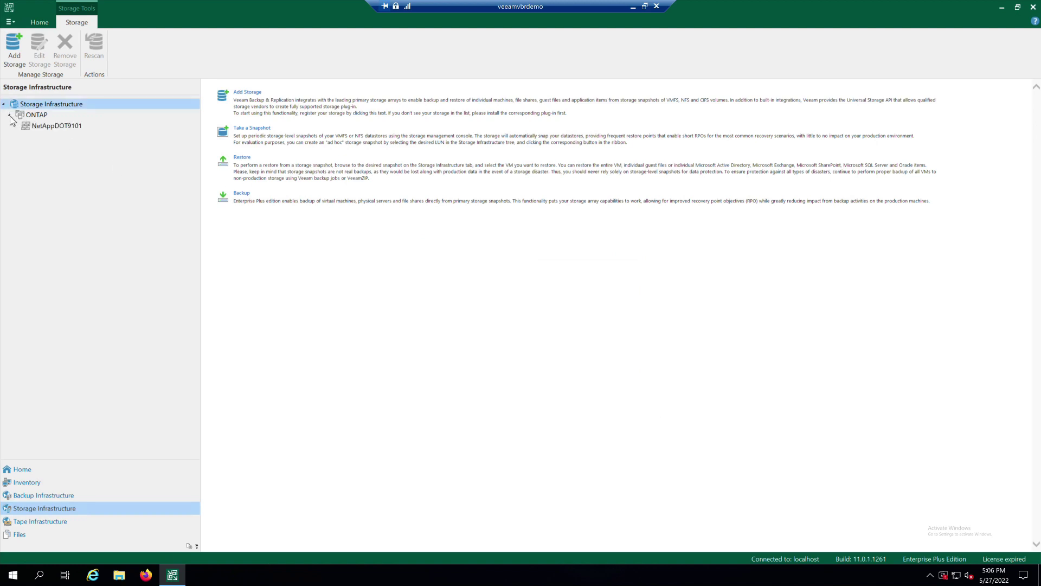